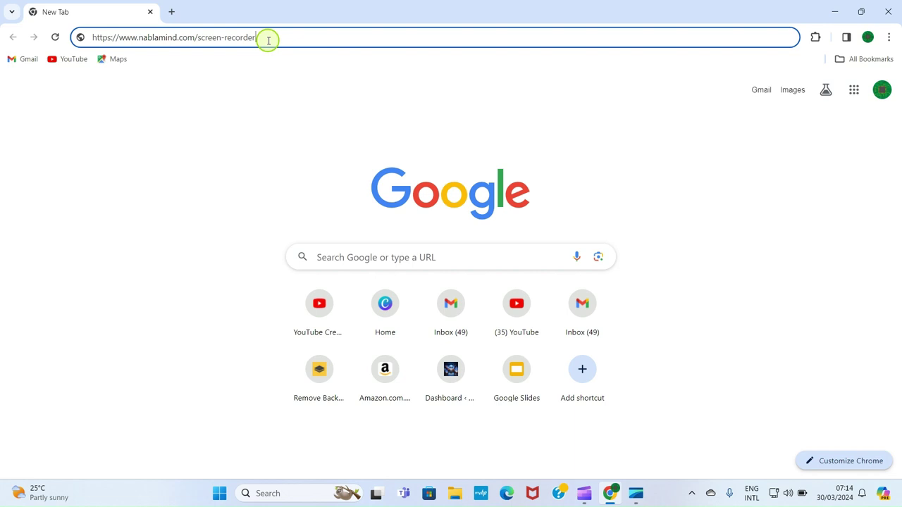
# Step: Download SurFlexScreenRecorderInstaller.exe from the Nabla Mind page, then minimize Chrome
pyautogui.press('Return')
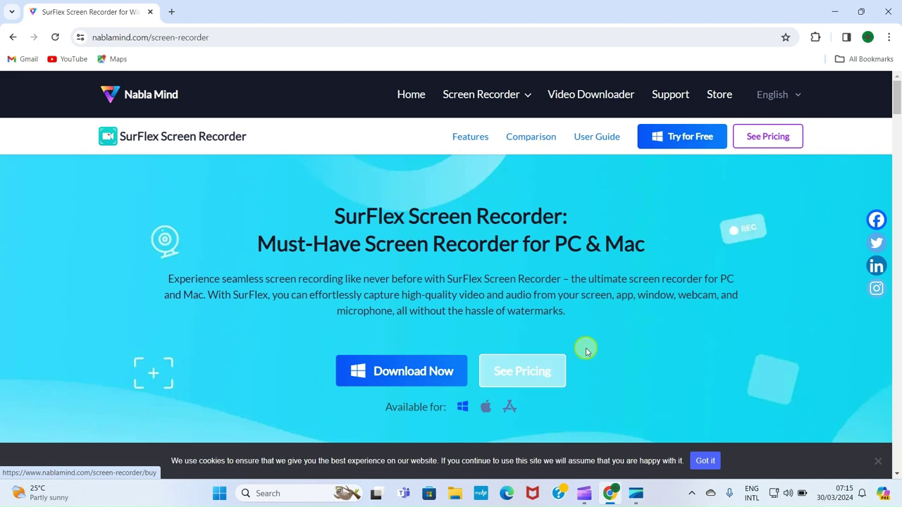
pyautogui.scroll(-2, 584, 347)
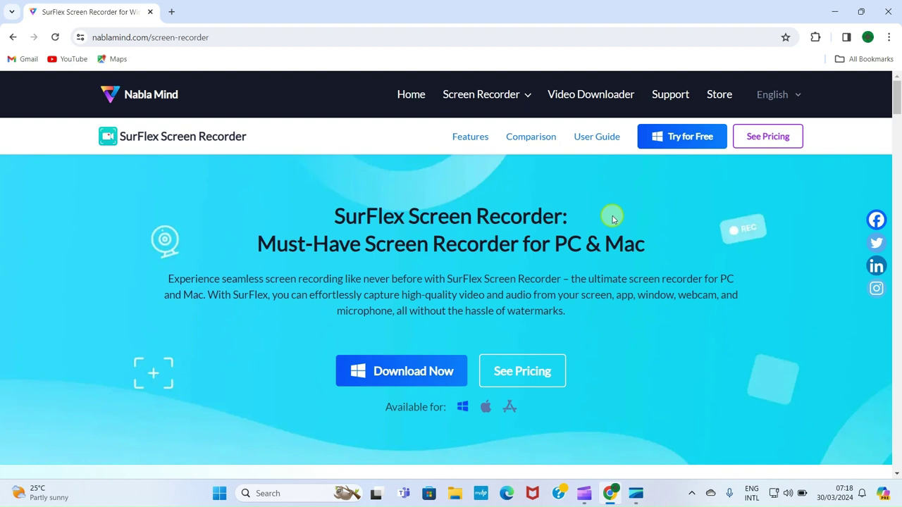
pyautogui.click(694, 141)
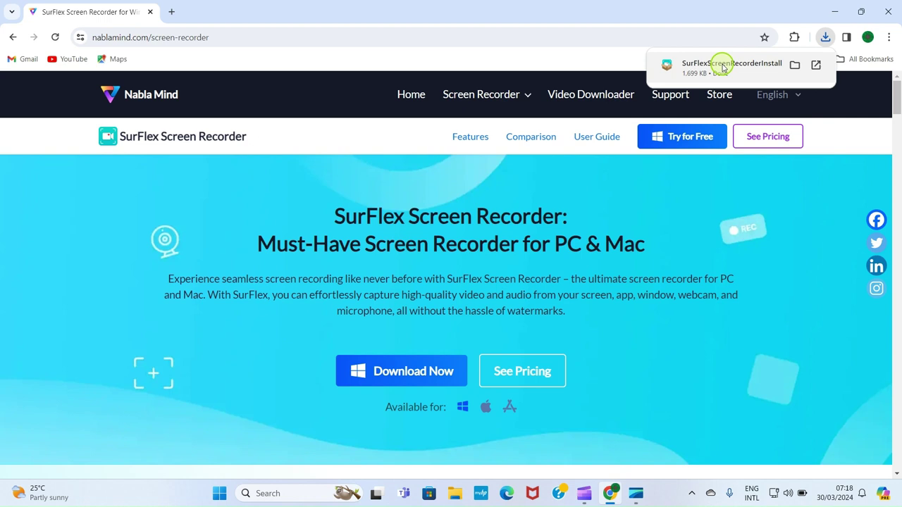
pyautogui.click(835, 11)
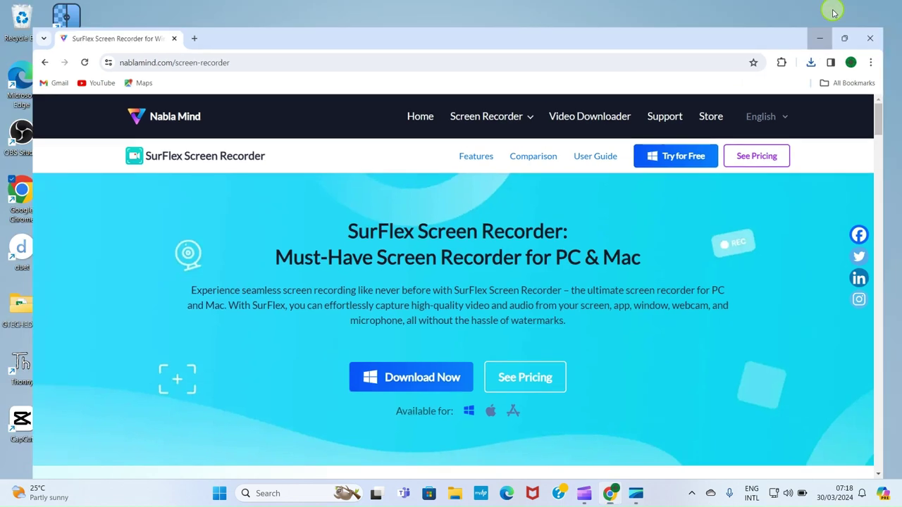
# Step: Run SurFlexScreenRecorderInstaller from the Downloads folder in File Explorer
pyautogui.click(456, 499)
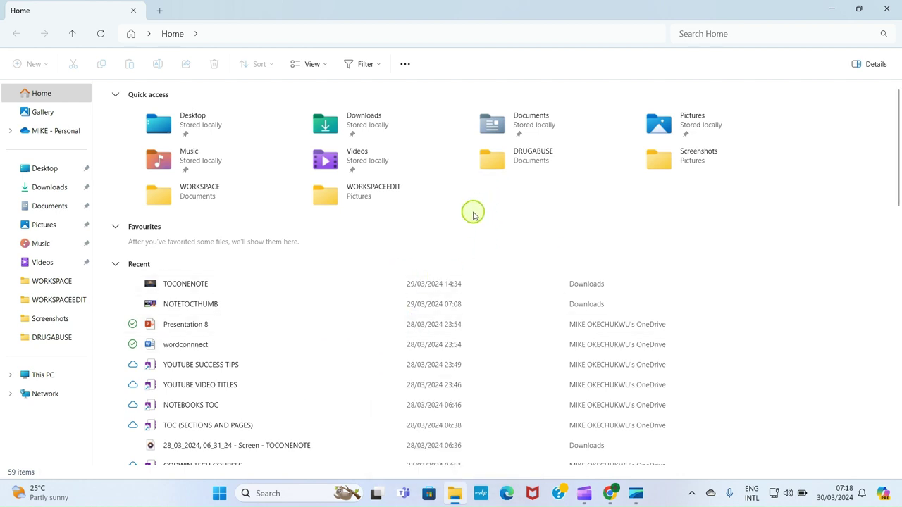
pyautogui.click(50, 188)
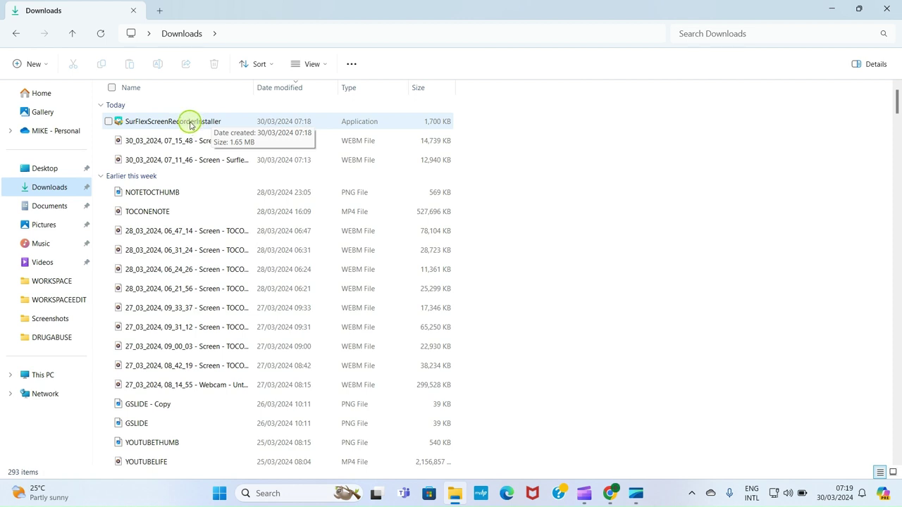
pyautogui.doubleClick(241, 123)
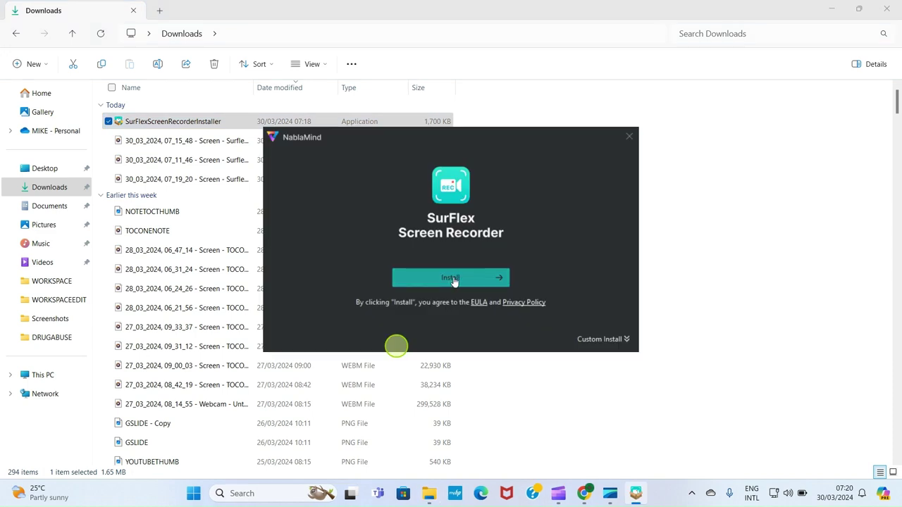
# Step: Install SurFlex Screen Recorder and launch it with Start Now
pyautogui.click(455, 281)
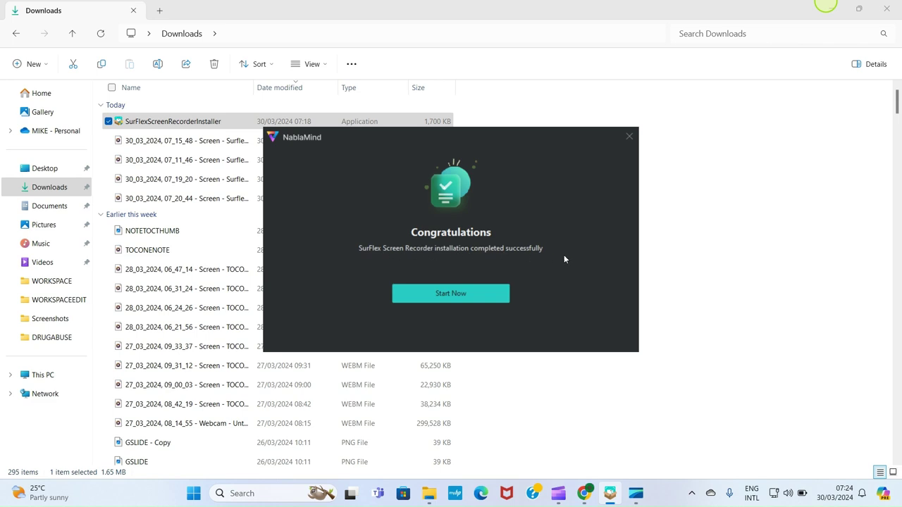
pyautogui.click(473, 302)
pyautogui.scroll(-3, 346, 215)
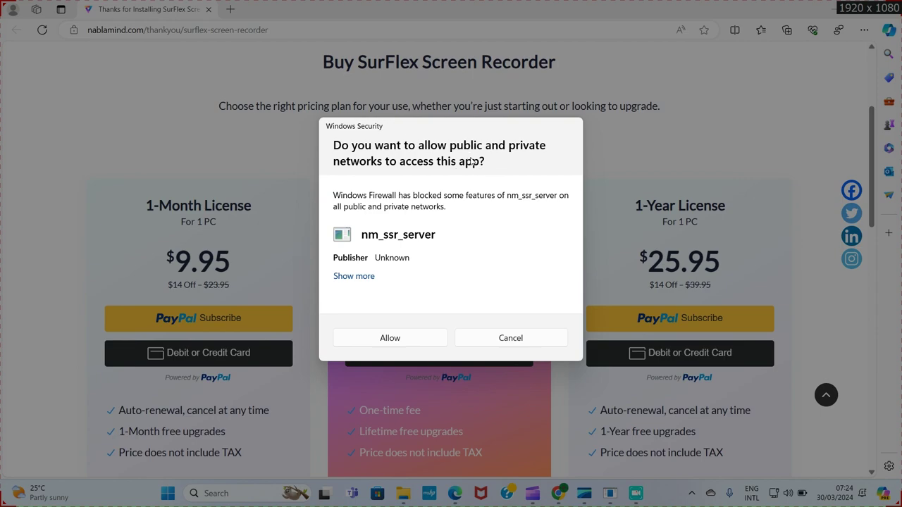
# Step: Allow nm_ssr_server through the firewall and look over the license pricing page
pyautogui.click(417, 345)
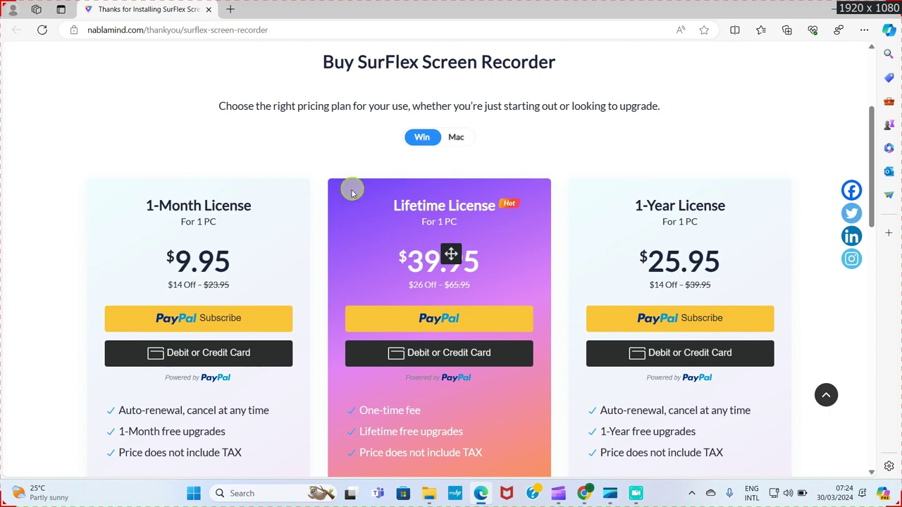
pyautogui.scroll(-2, 353, 192)
pyautogui.scroll(-1, 353, 191)
pyautogui.scroll(6, 363, 183)
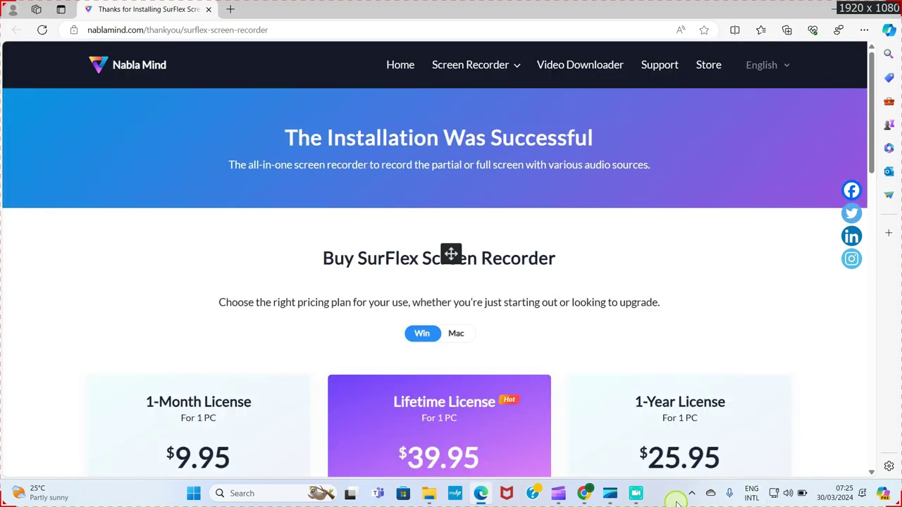
pyautogui.moveTo(635, 497)
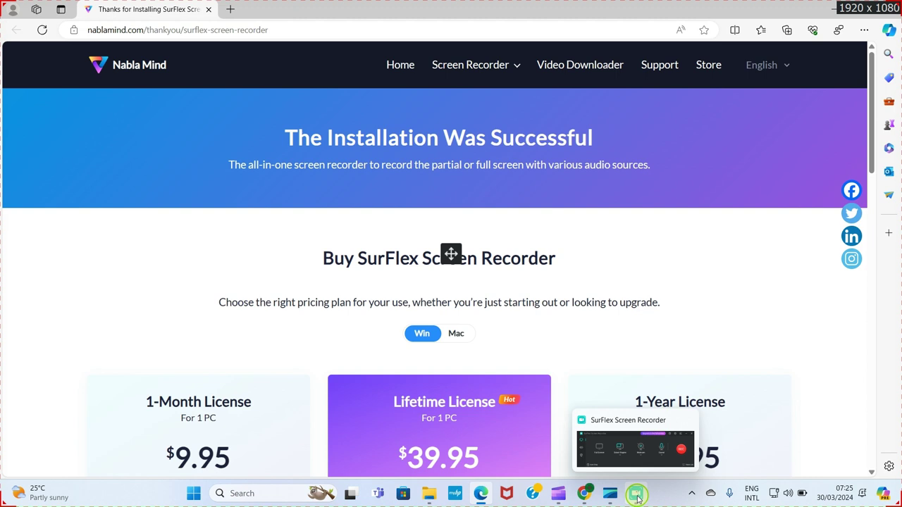
# Step: Bring up SurFlex from the taskbar and choose Full Screen capture mode
pyautogui.click(638, 498)
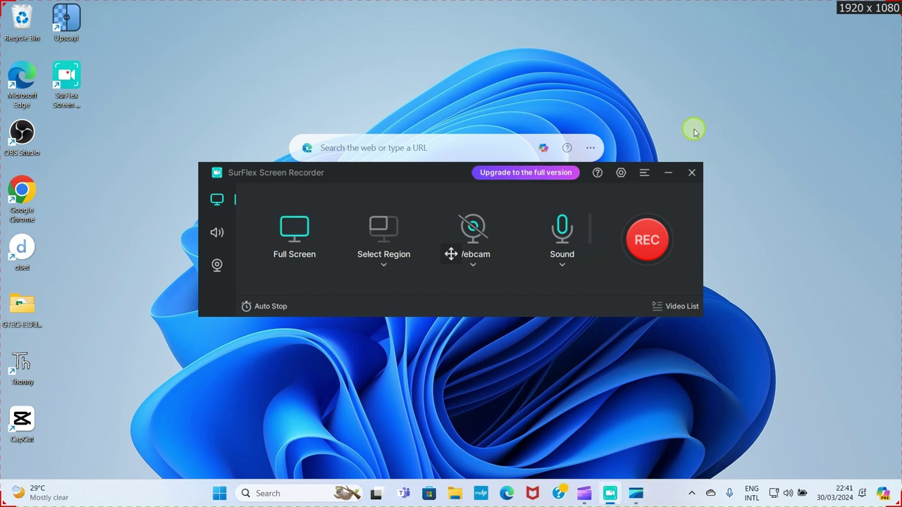
pyautogui.click(288, 242)
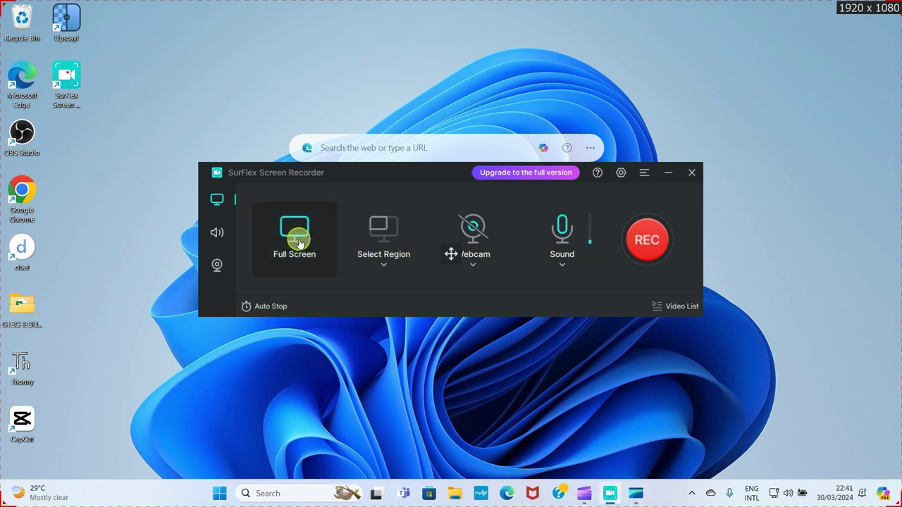
# Step: Record 58 seconds of File Explorer activity, saved as 20240330_224151376.mp4
pyautogui.click(649, 242)
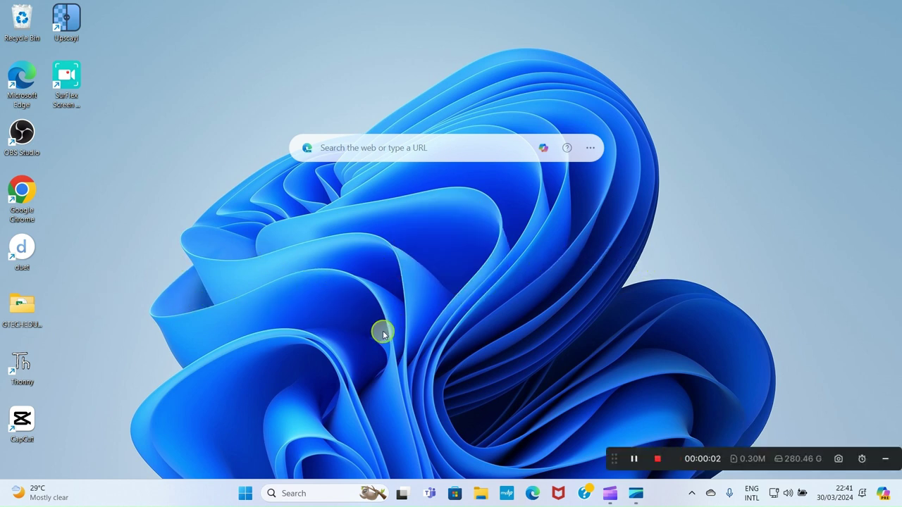
pyautogui.click(481, 495)
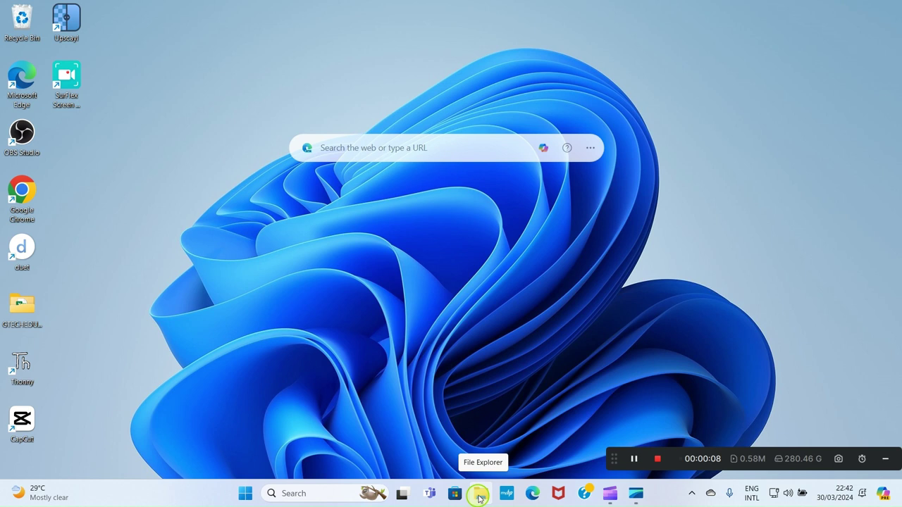
pyautogui.click(482, 496)
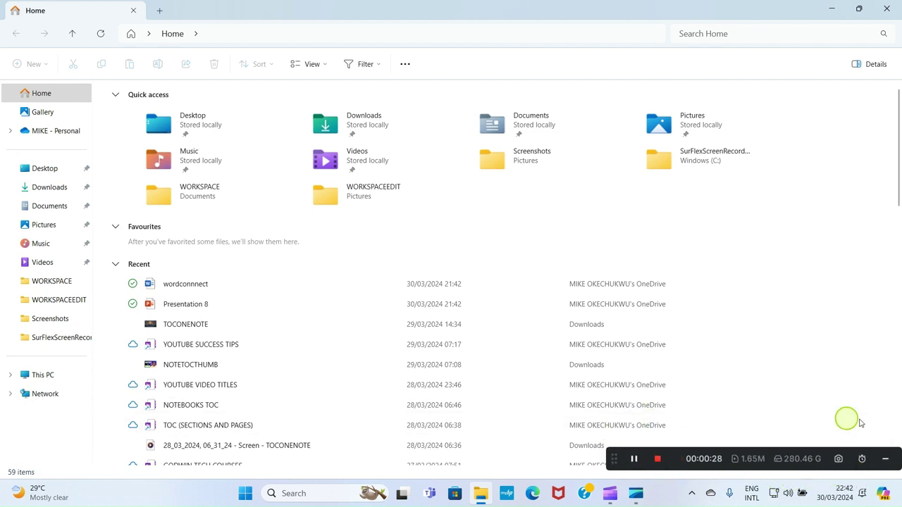
pyautogui.click(887, 459)
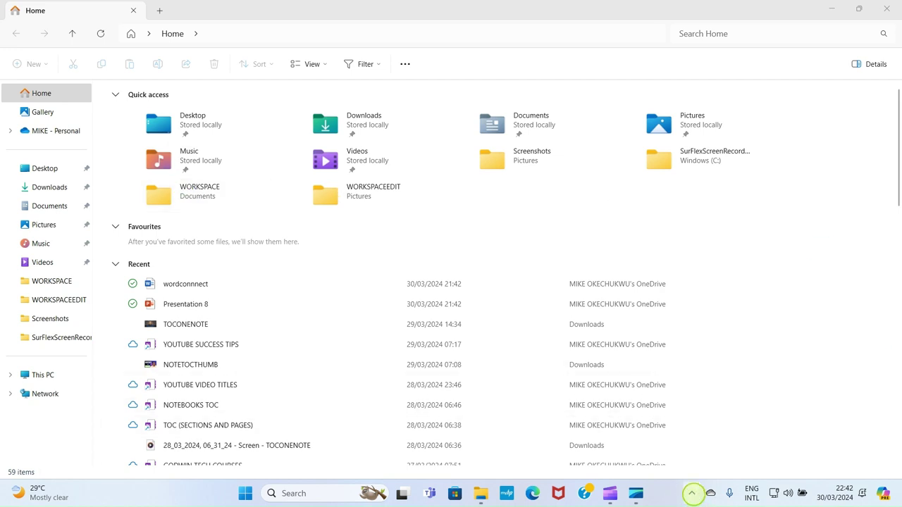
pyautogui.click(692, 494)
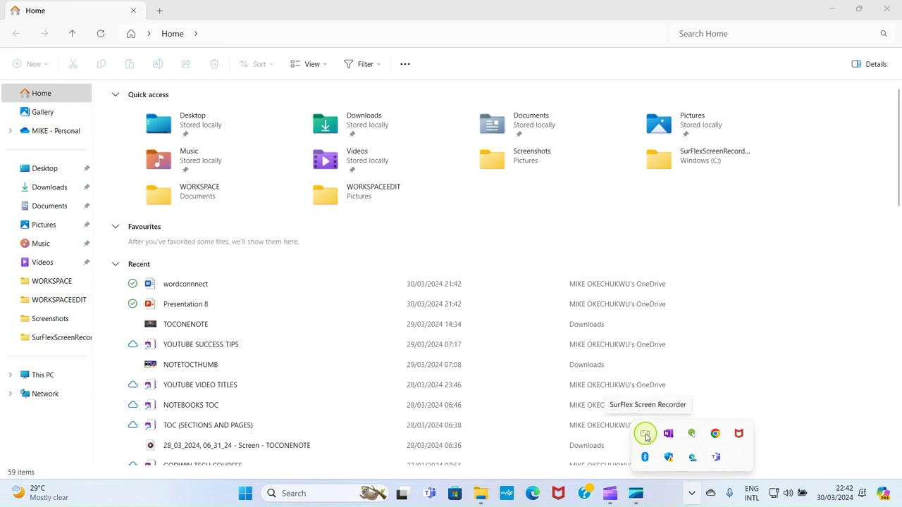
pyautogui.click(646, 435)
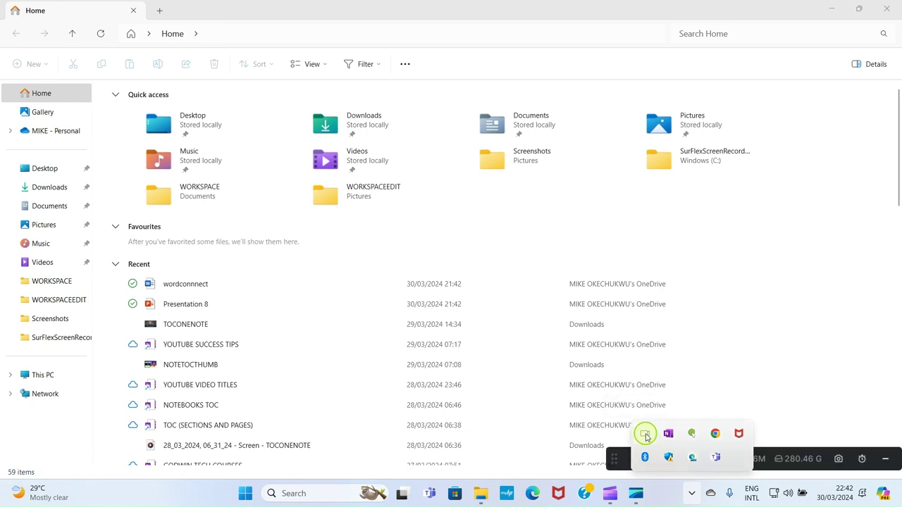
pyautogui.click(881, 380)
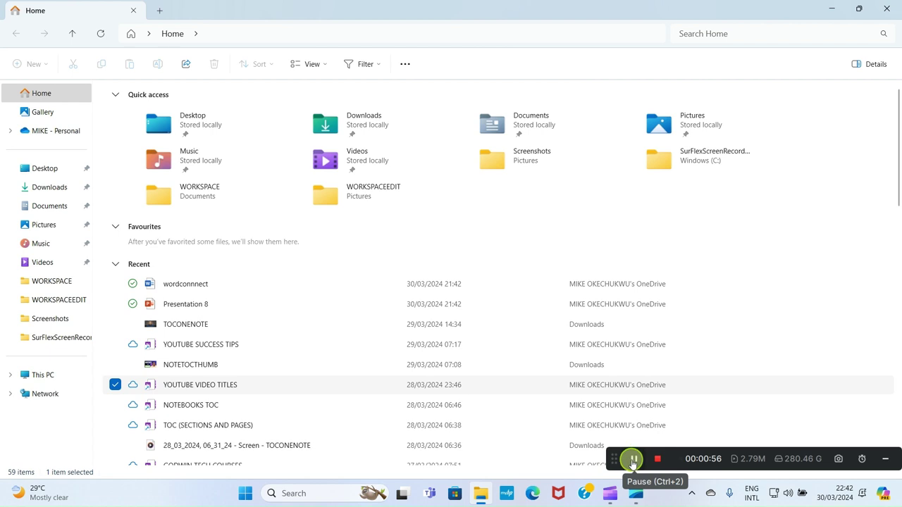
pyautogui.click(660, 462)
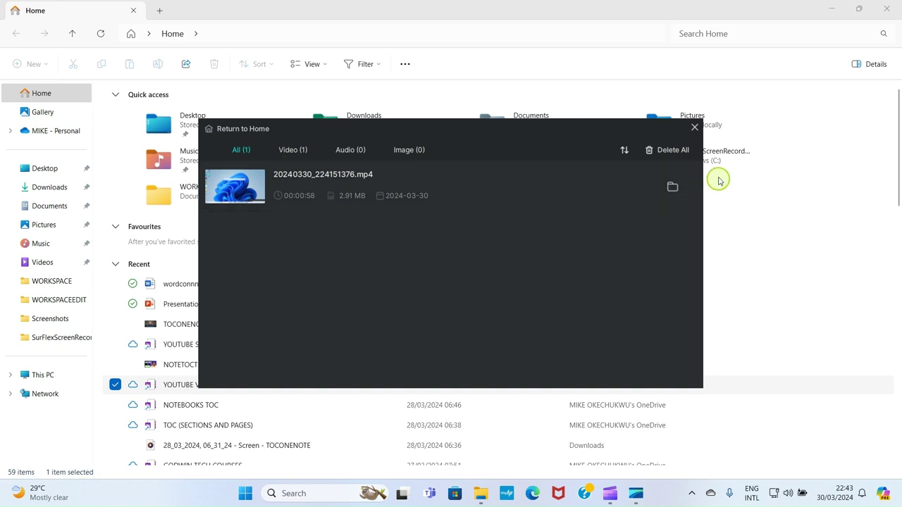
# Step: Cancel the Delete All prompt, keeping 20240330_224151376.mp4, and return home
pyautogui.moveTo(685, 167)
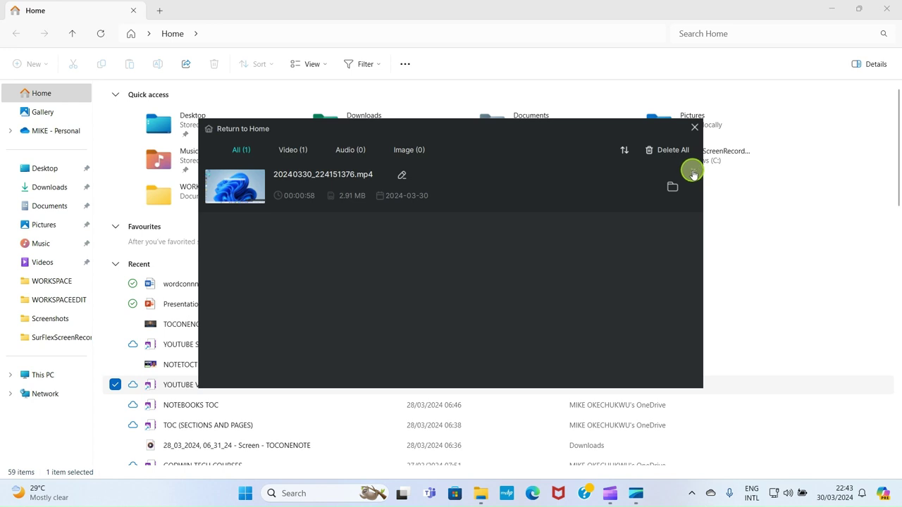
pyautogui.click(692, 170)
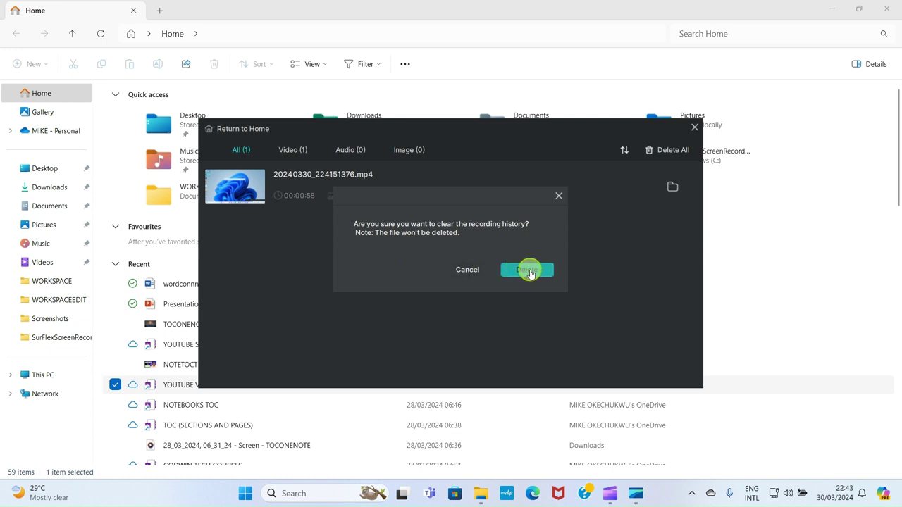
pyautogui.click(462, 270)
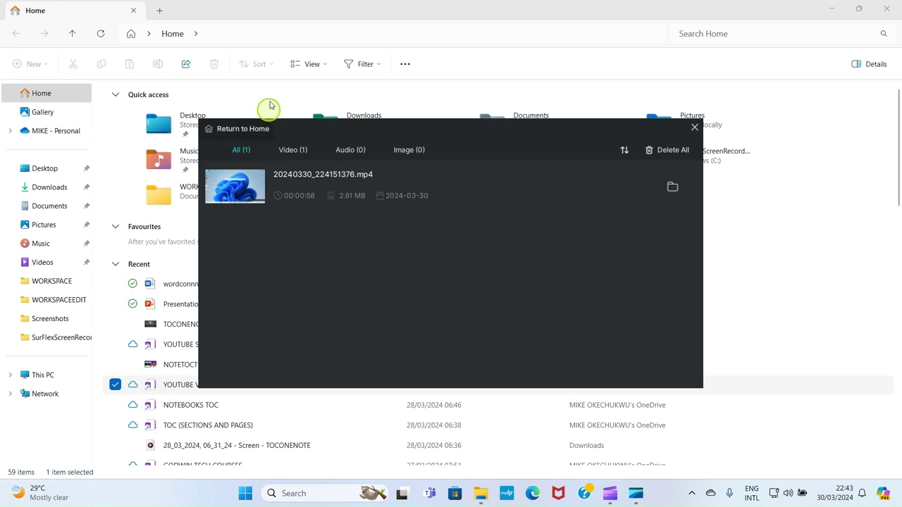
pyautogui.click(229, 129)
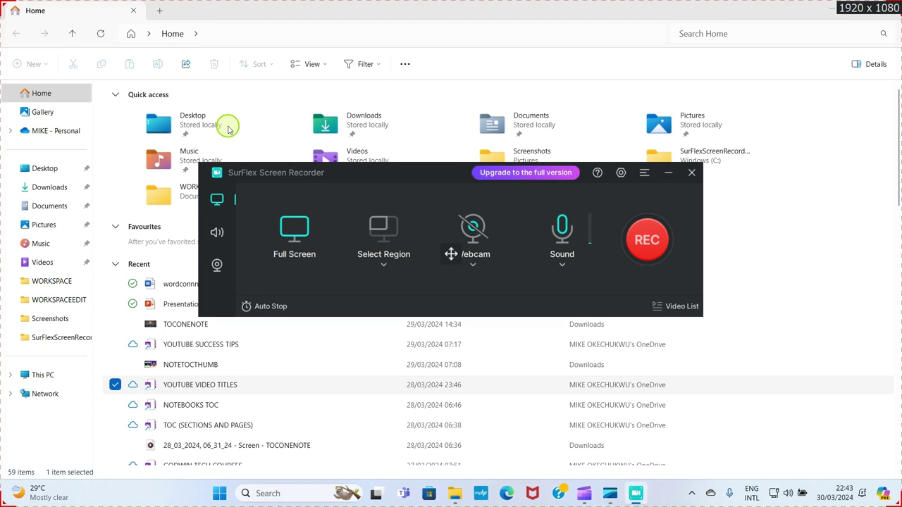
pyautogui.click(382, 255)
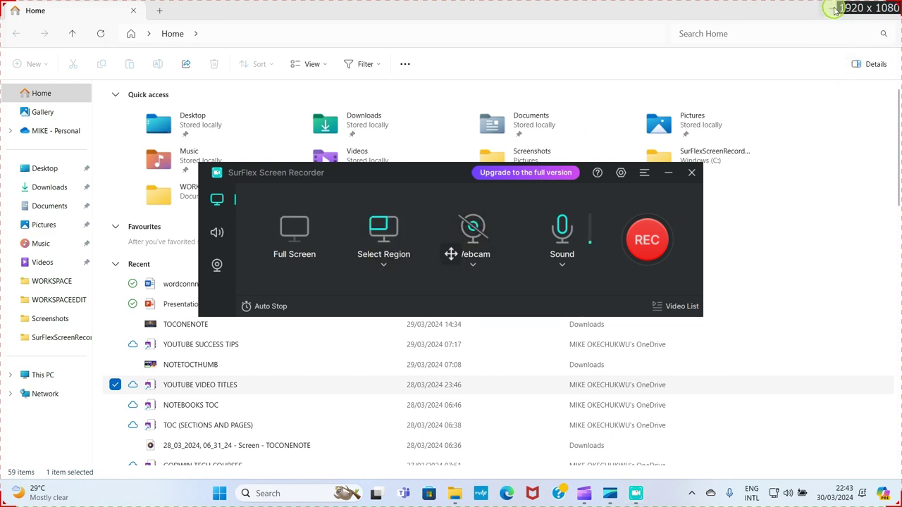
pyautogui.click(835, 8)
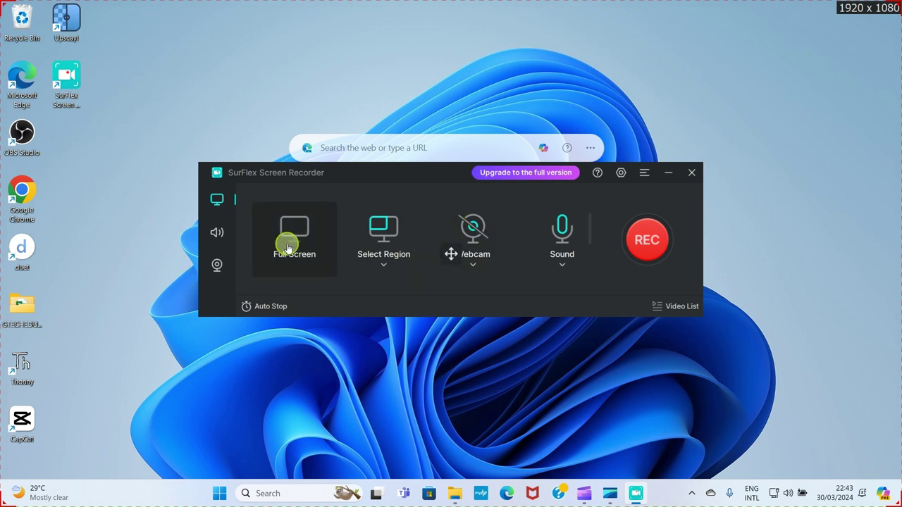
pyautogui.click(385, 267)
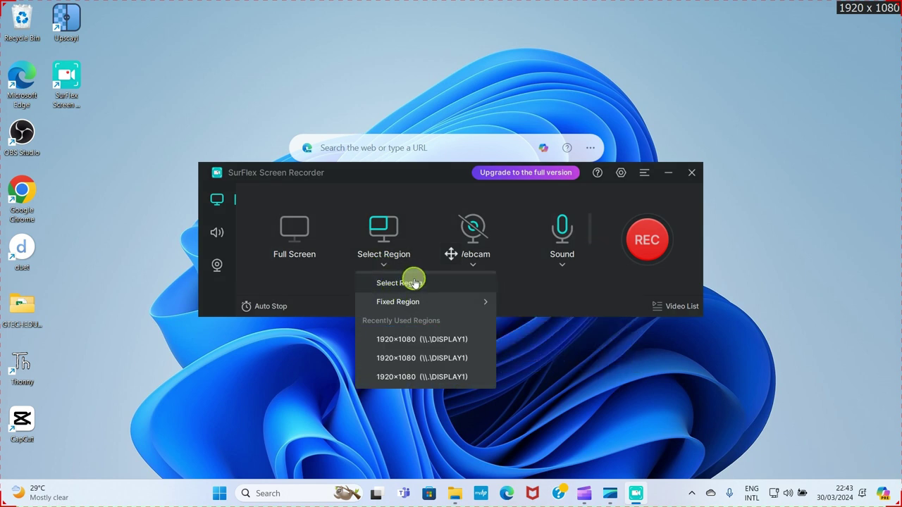
pyautogui.moveTo(400, 308)
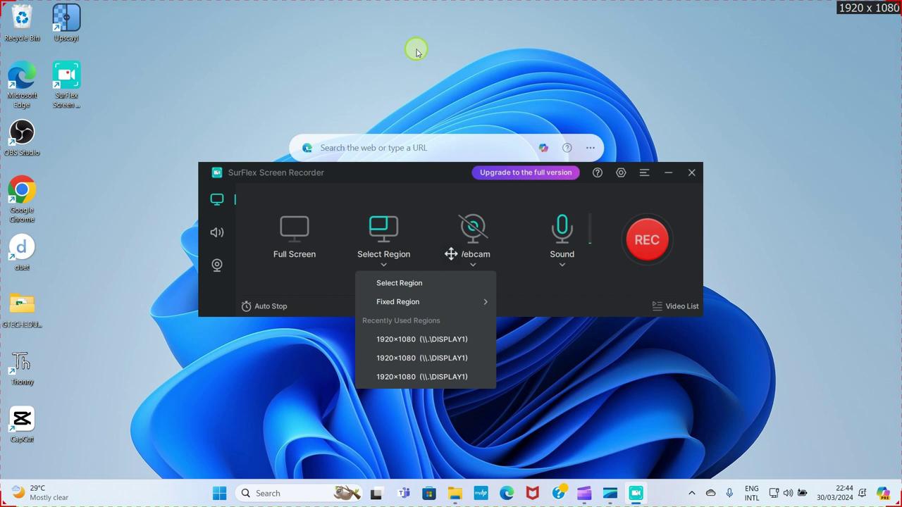
pyautogui.click(385, 257)
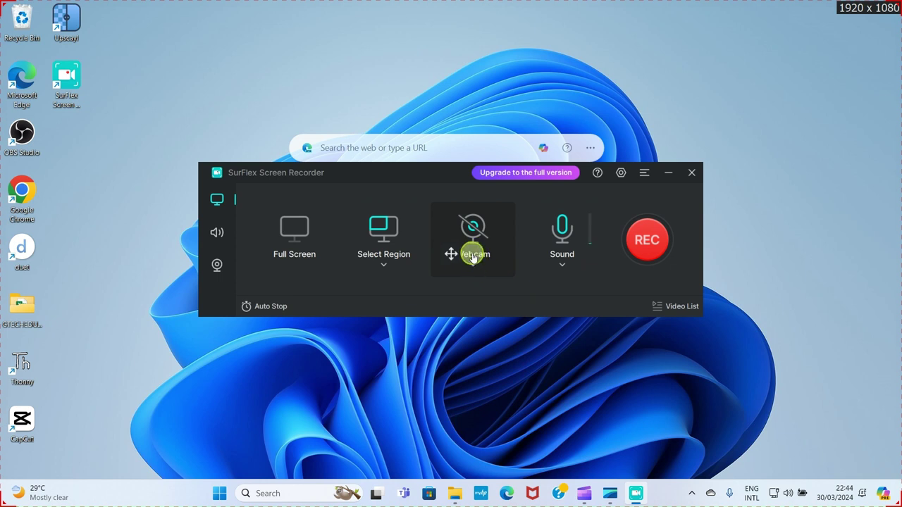
# Step: Select HP Wide Vision HD Camera as the webcam source
pyautogui.click(472, 250)
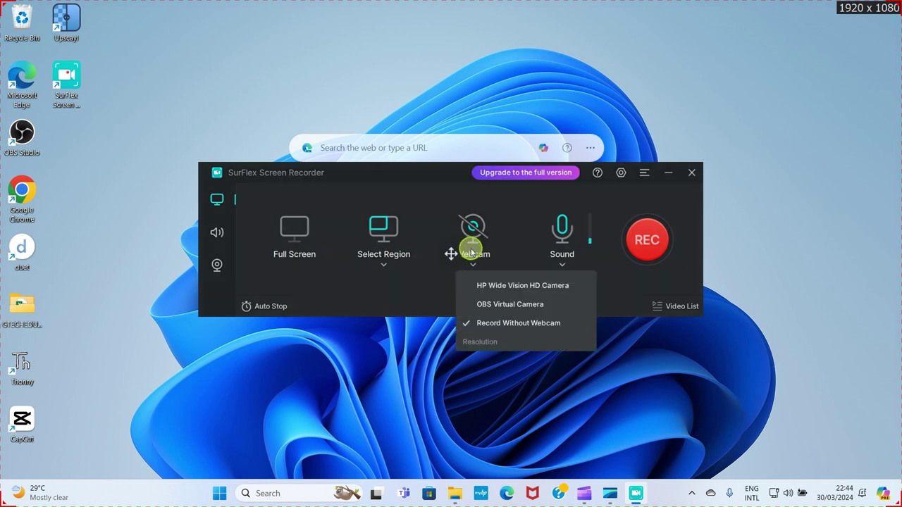
pyautogui.click(512, 288)
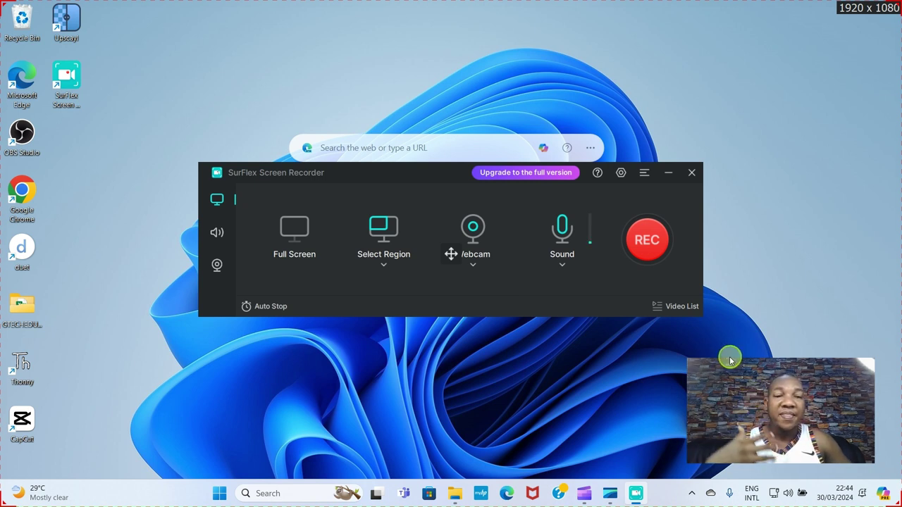
# Step: Start a webcam-overlay recording, hide the control bar, and open then close the tray flyout
pyautogui.click(653, 232)
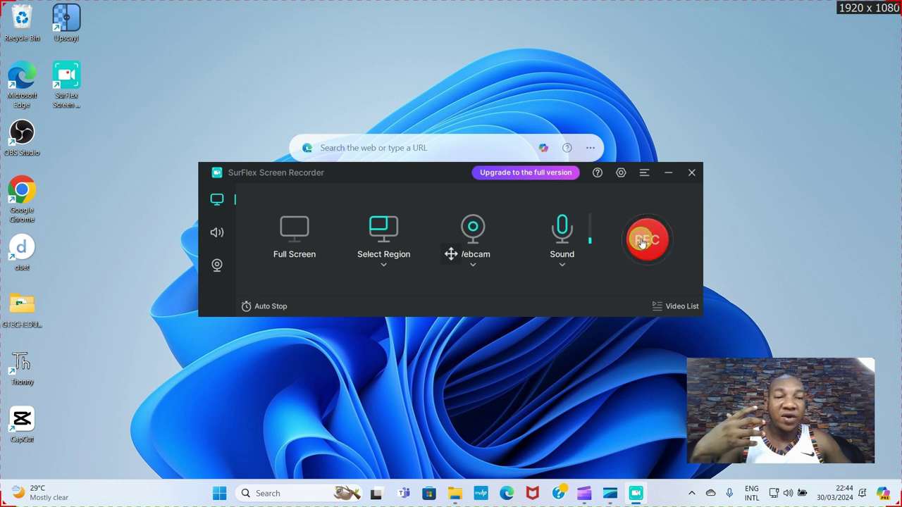
pyautogui.click(653, 232)
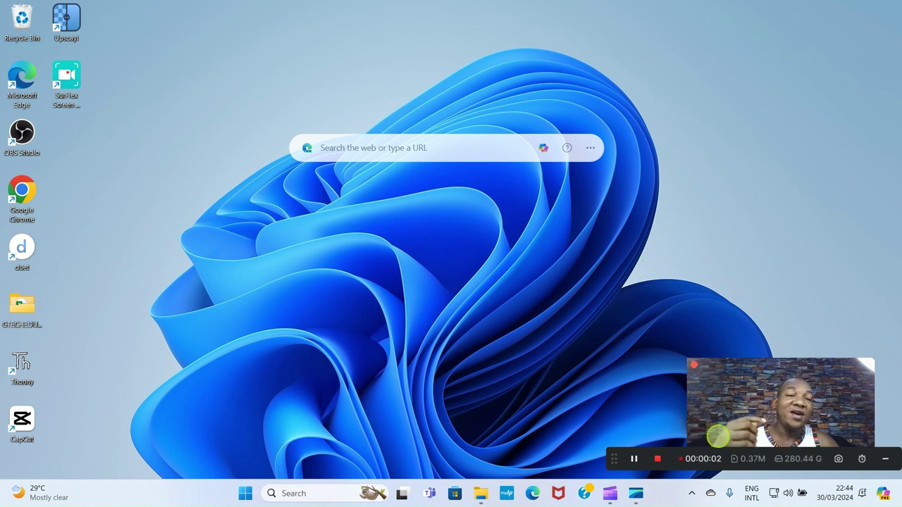
pyautogui.click(886, 459)
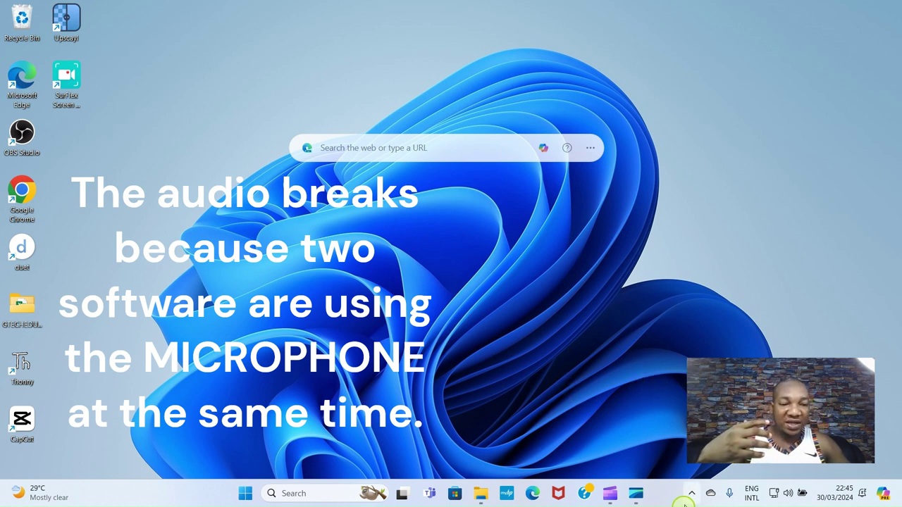
pyautogui.click(693, 493)
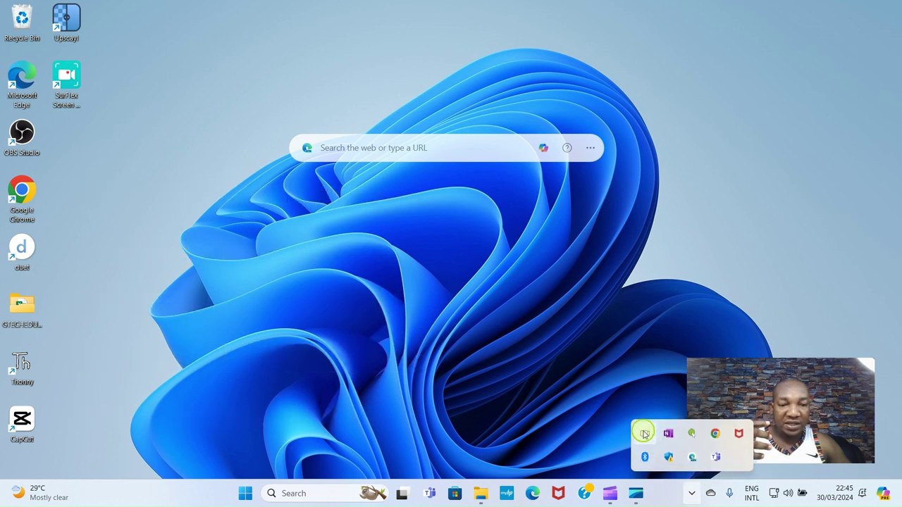
pyautogui.moveTo(787, 444)
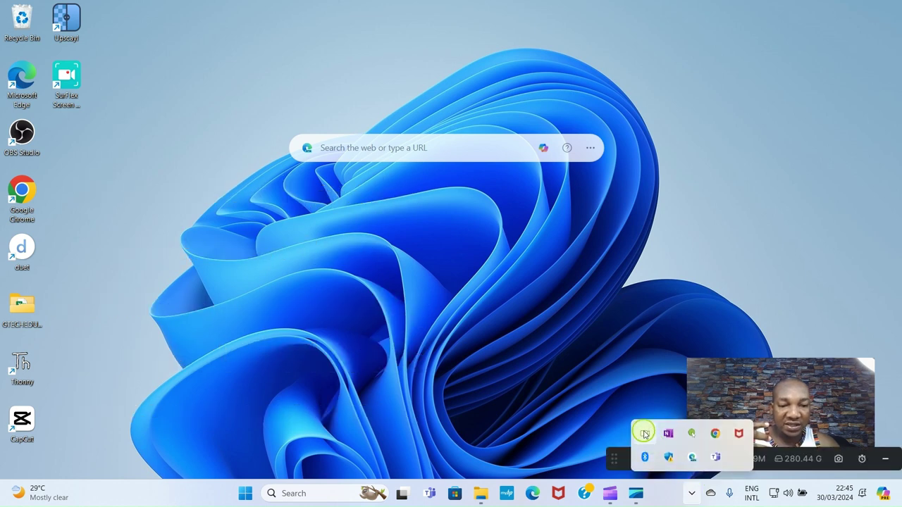
pyautogui.click(599, 305)
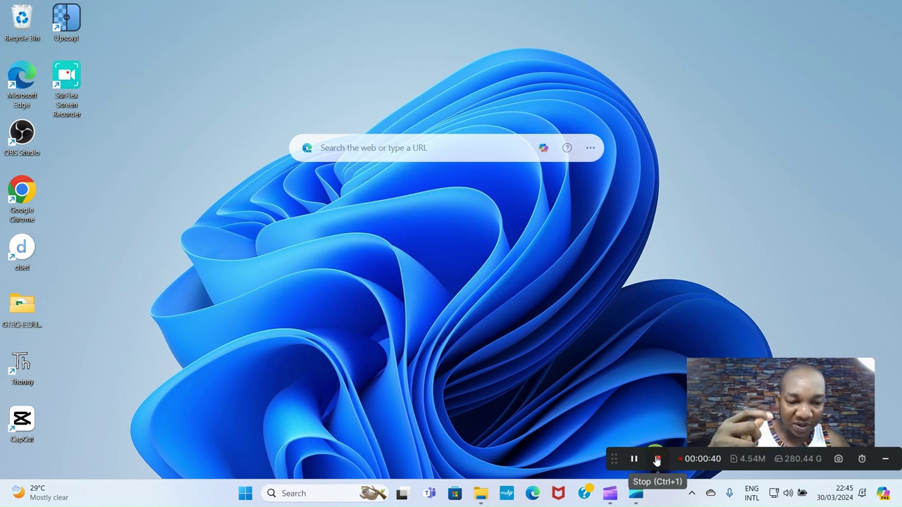
# Step: Stop recording to save 20240330_224444953.mp4 (41 s, 4.70 MB), then go home
pyautogui.click(659, 459)
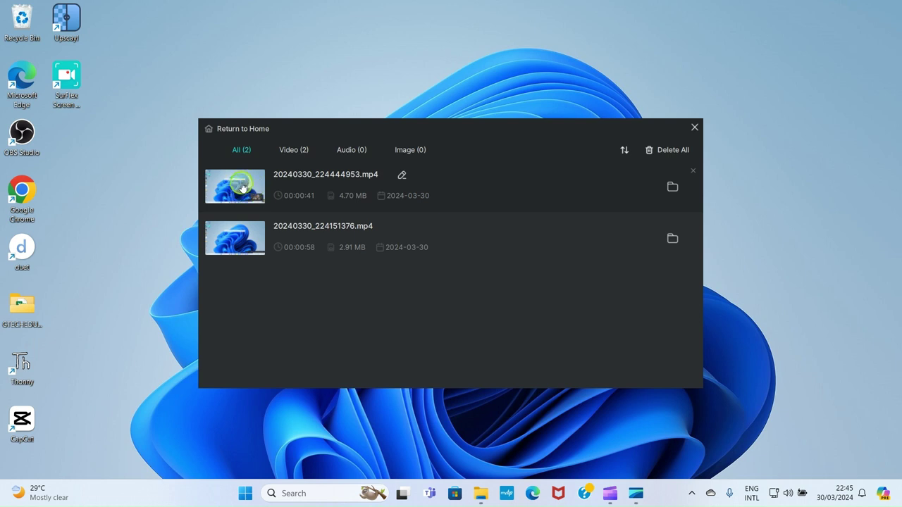
pyautogui.click(240, 130)
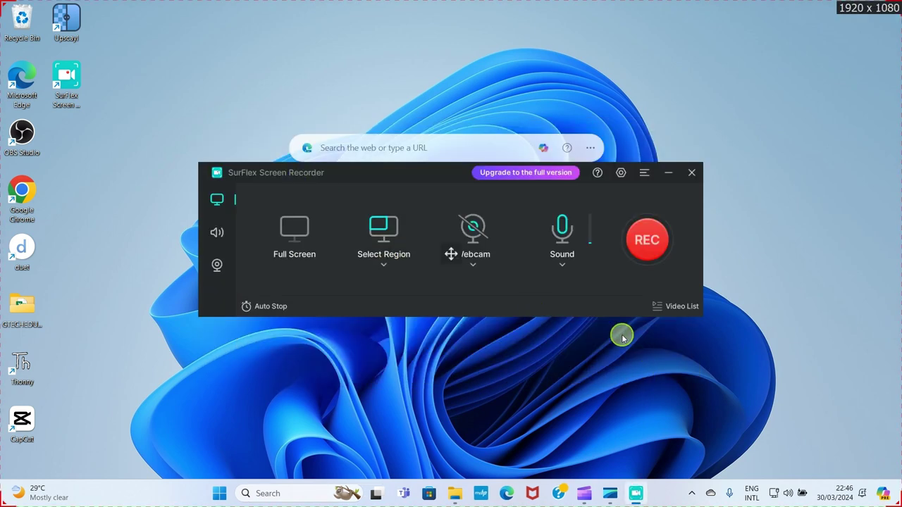
pyautogui.click(560, 266)
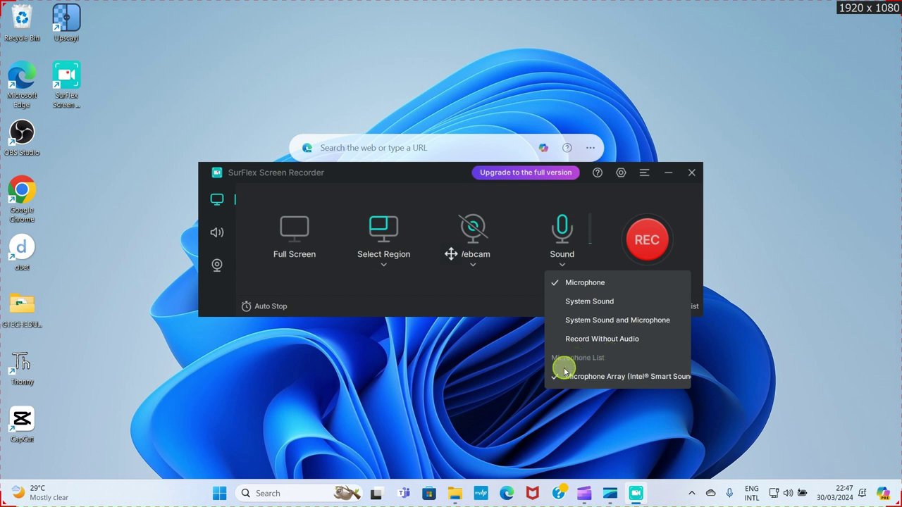
pyautogui.click(442, 191)
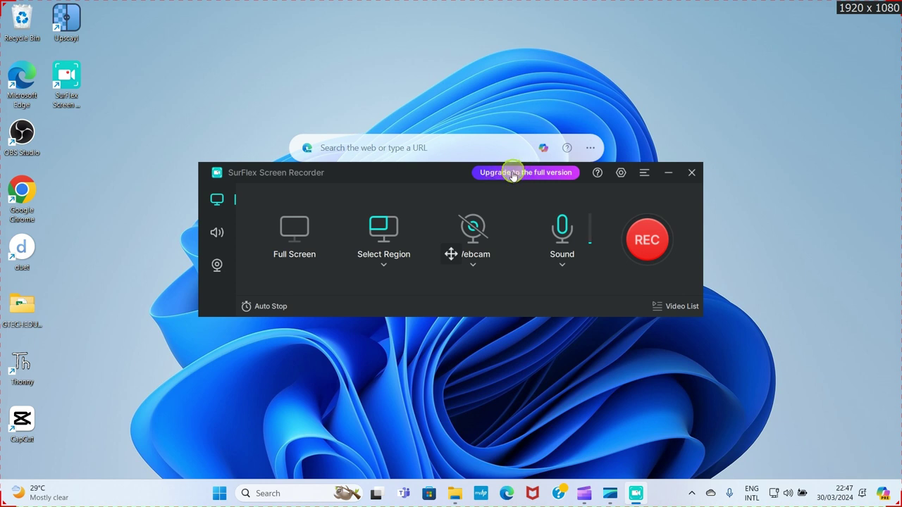
# Step: Show the recorder settings with output folder C:\SurFlexScreenRecorder, then This PC in File Explorer
pyautogui.click(621, 173)
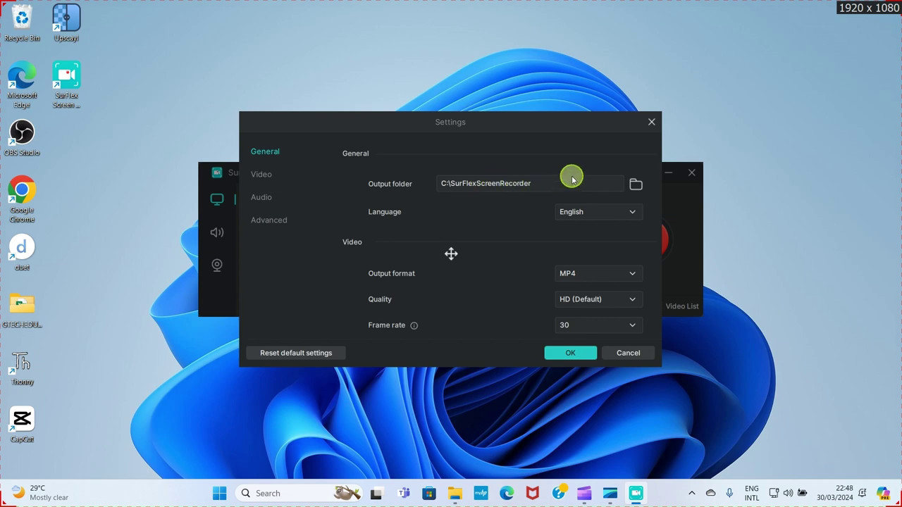
pyautogui.click(454, 494)
pyautogui.click(43, 374)
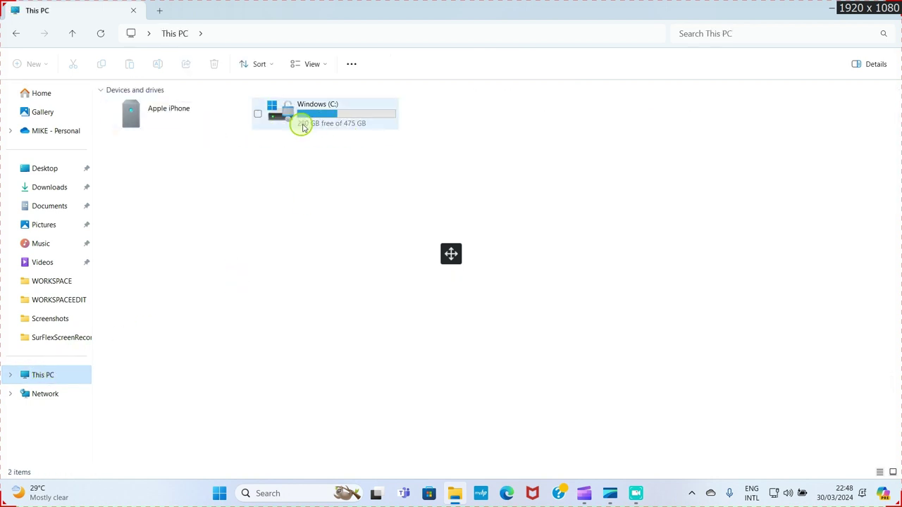
# Step: Open Windows (C:) and then the SurFlexScreenRecorder folder to view the saved recordings
pyautogui.doubleClick(322, 122)
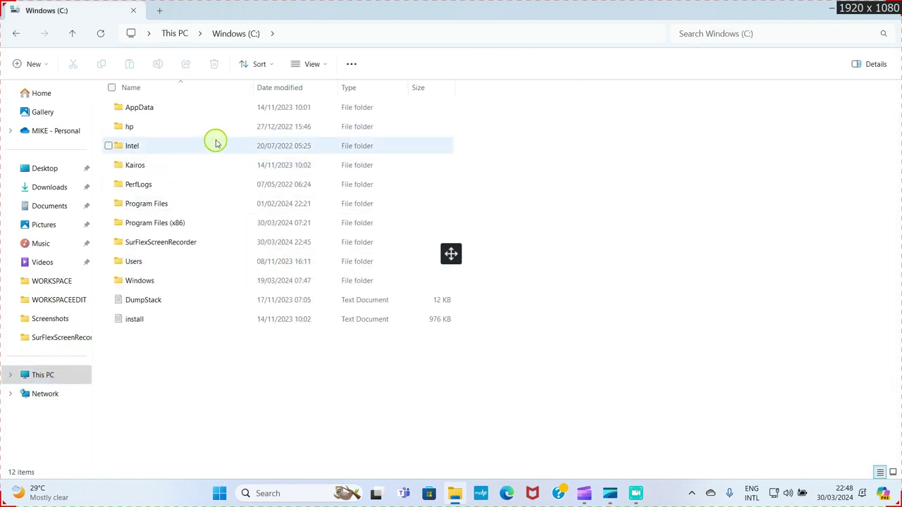
pyautogui.doubleClick(182, 242)
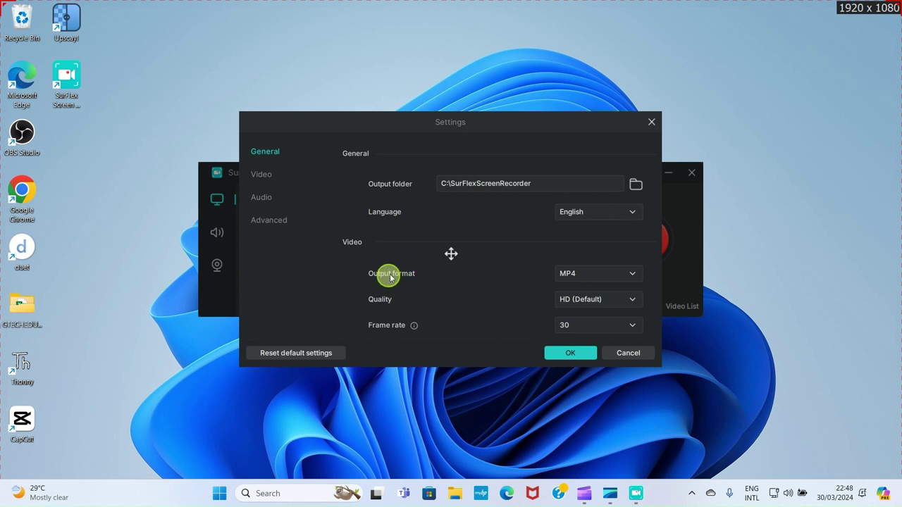
# Step: Check the format, quality and frame rate options, keeping MP4, HD (Default) and 30, then confirm
pyautogui.click(634, 276)
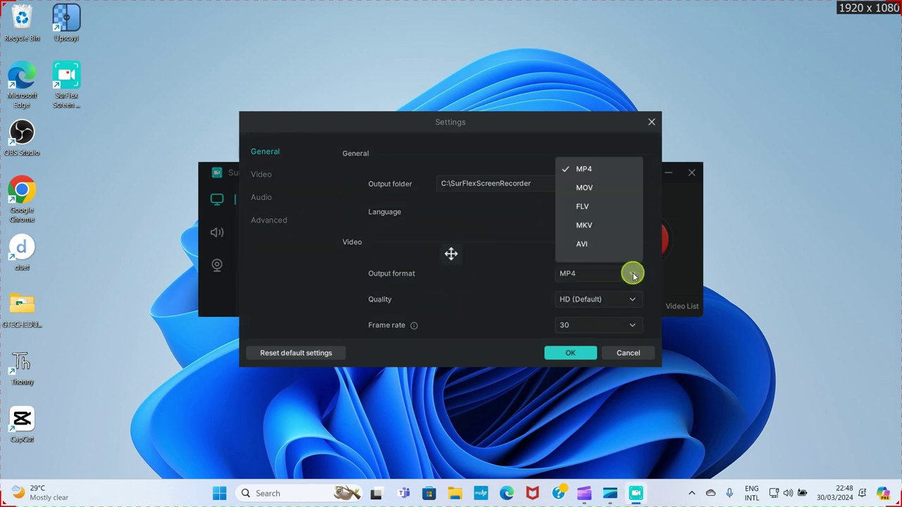
pyautogui.click(633, 276)
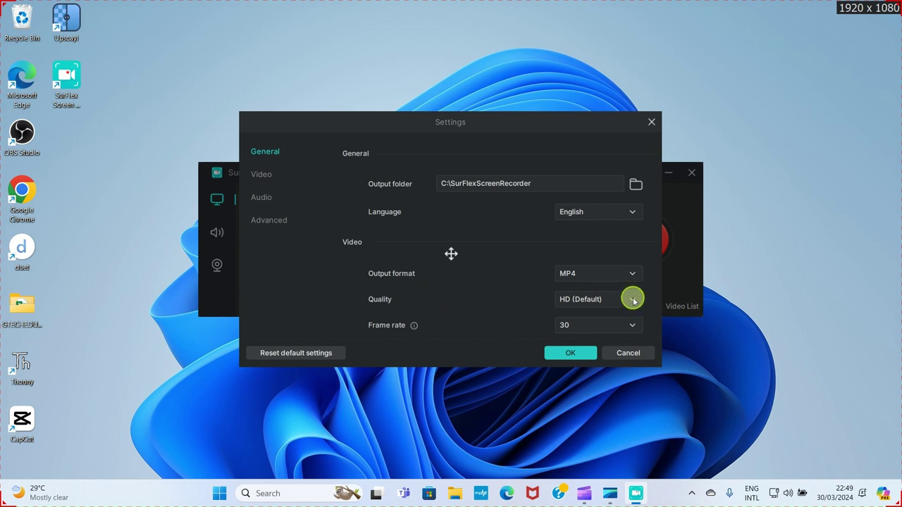
pyautogui.click(633, 301)
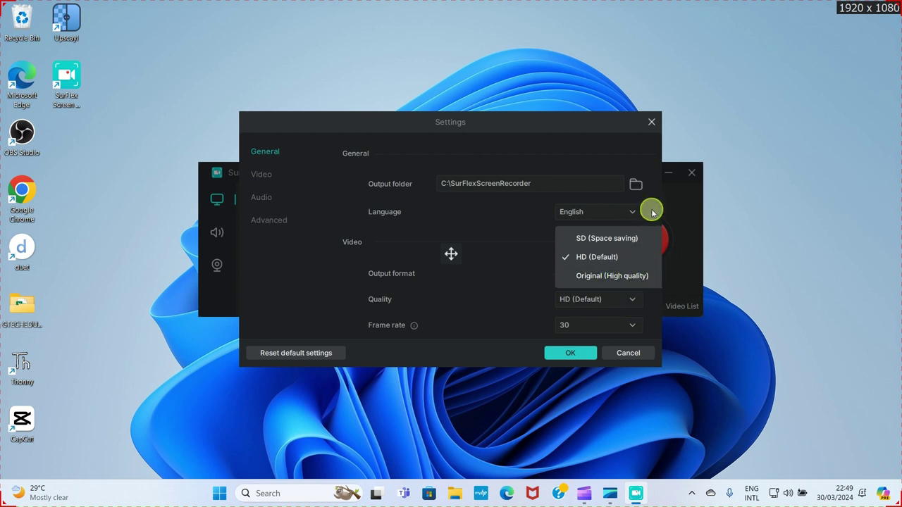
pyautogui.click(588, 265)
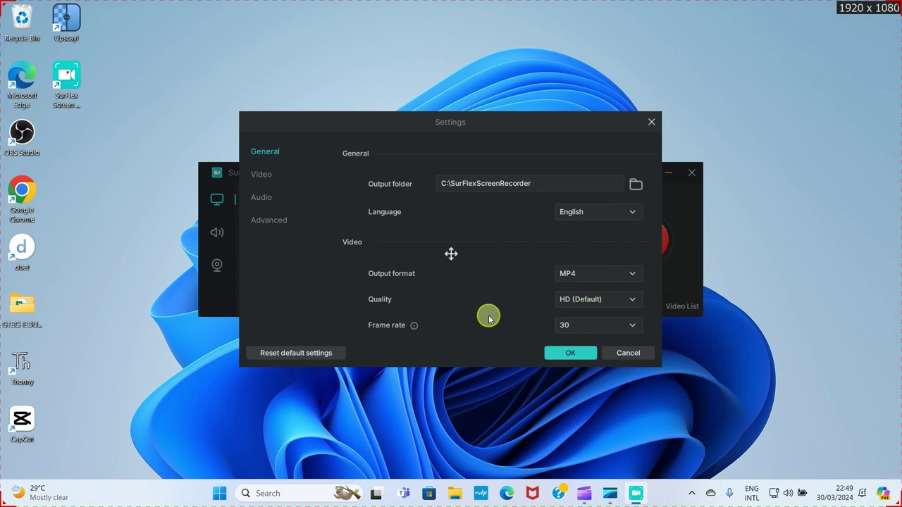
pyautogui.click(634, 326)
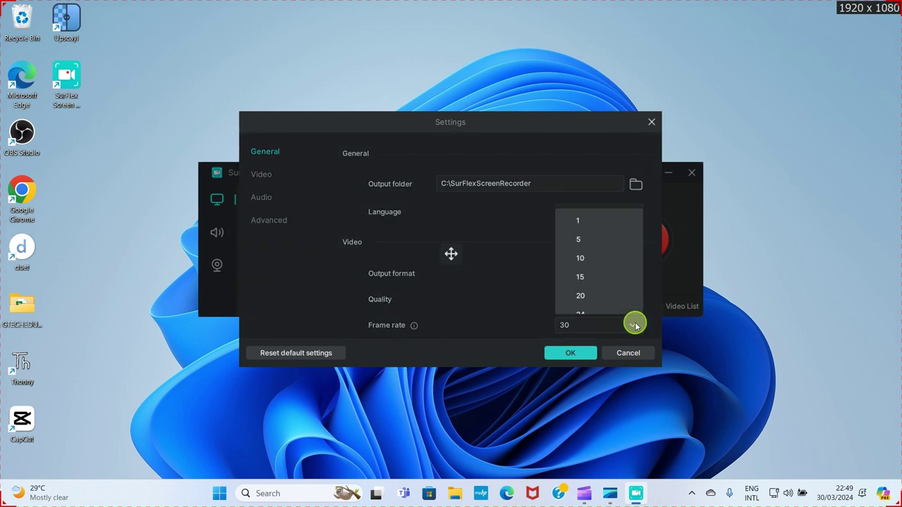
pyautogui.scroll(-2, 608, 253)
pyautogui.click(609, 265)
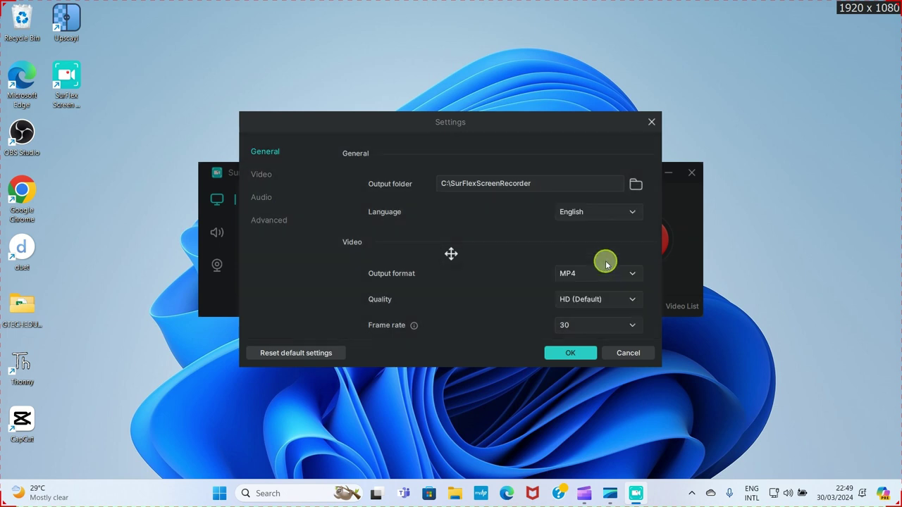
pyautogui.click(568, 352)
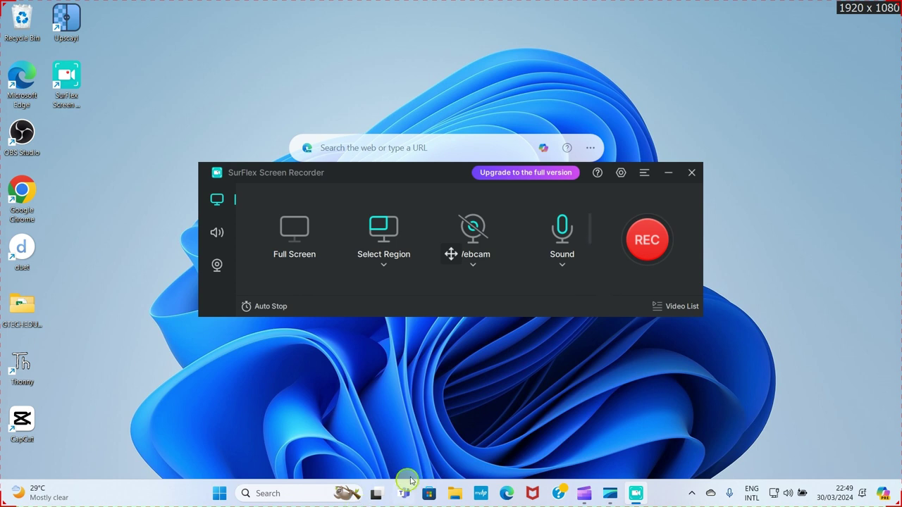
pyautogui.click(680, 308)
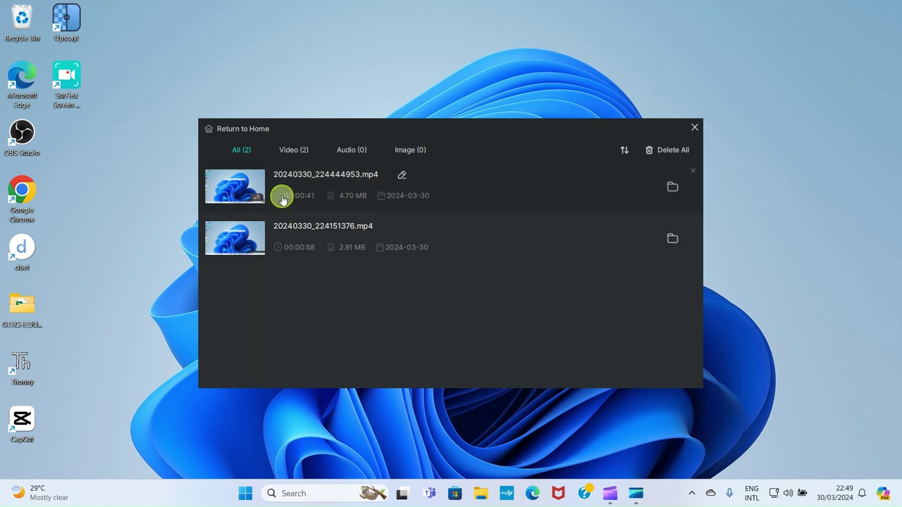
pyautogui.click(240, 130)
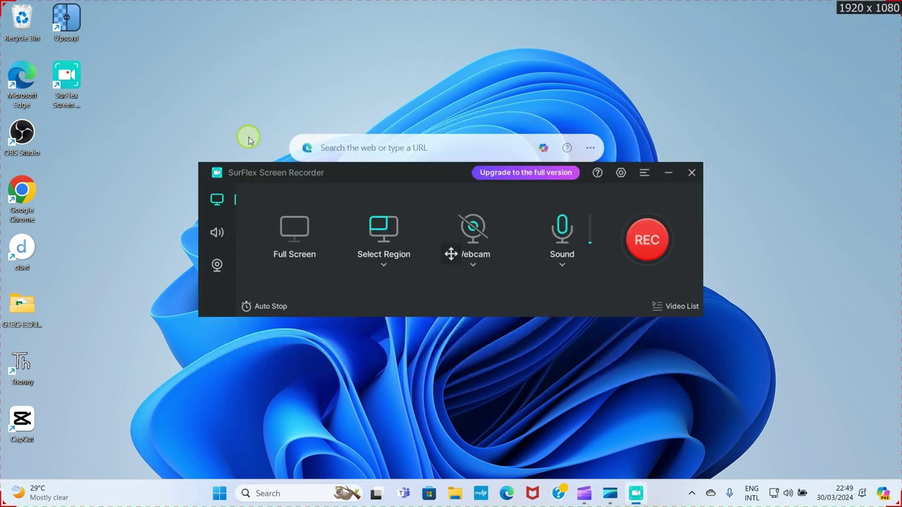